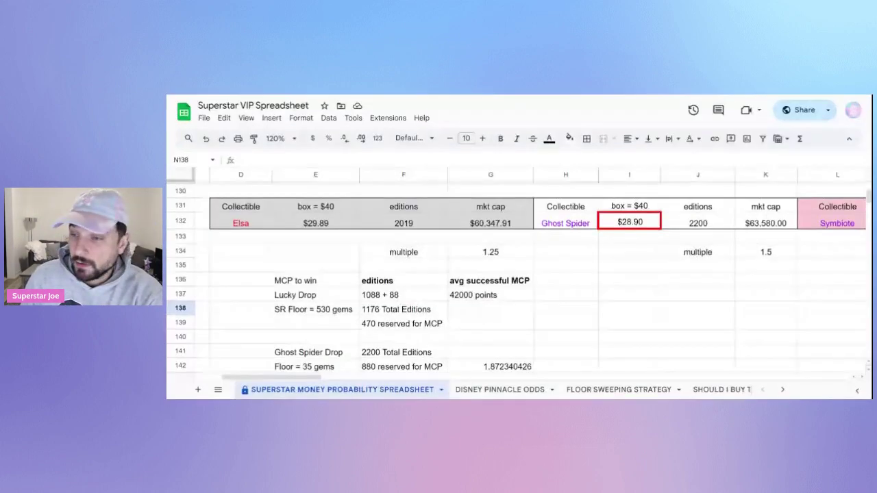
- Examine the Elsa and Ghost Spider rows, including Elsa's price, market cap formula and multiple calculation
scroll(612, 228, "down", 3)
scroll(612, 228, "up", 3)
scroll(612, 228, "down", 2)
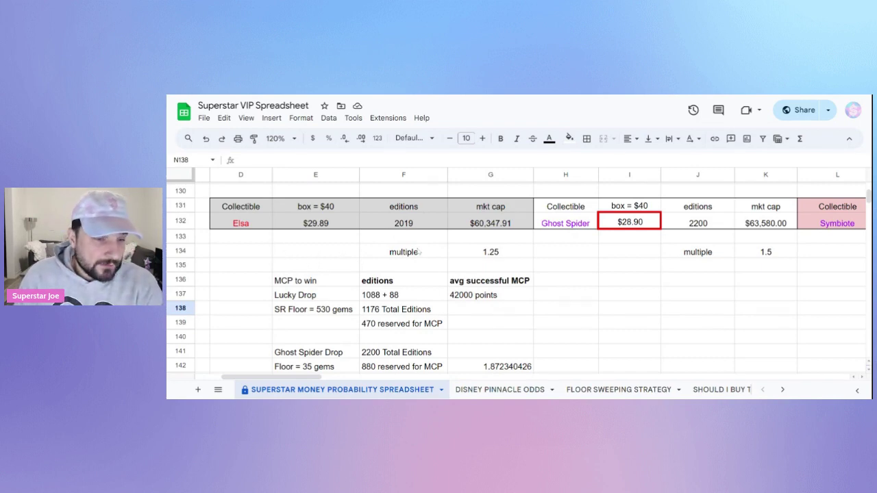
left_click(263, 211)
left_click_drag(263, 210, 775, 221)
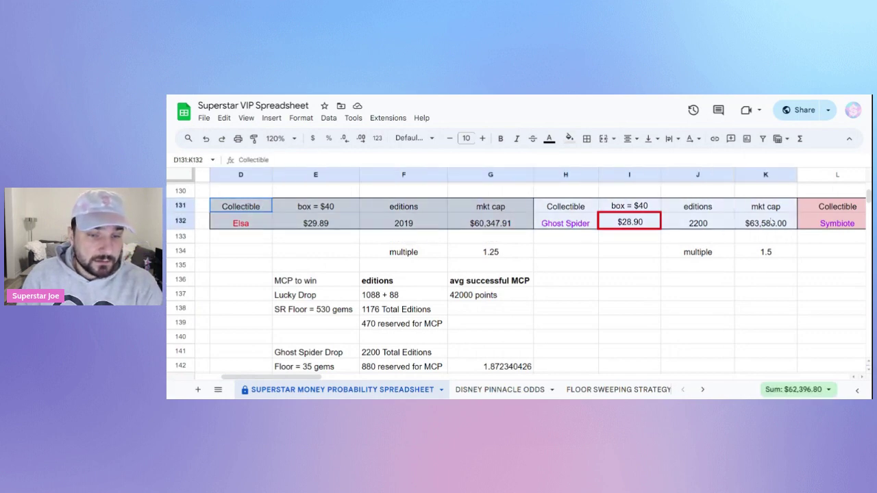
left_click(281, 240)
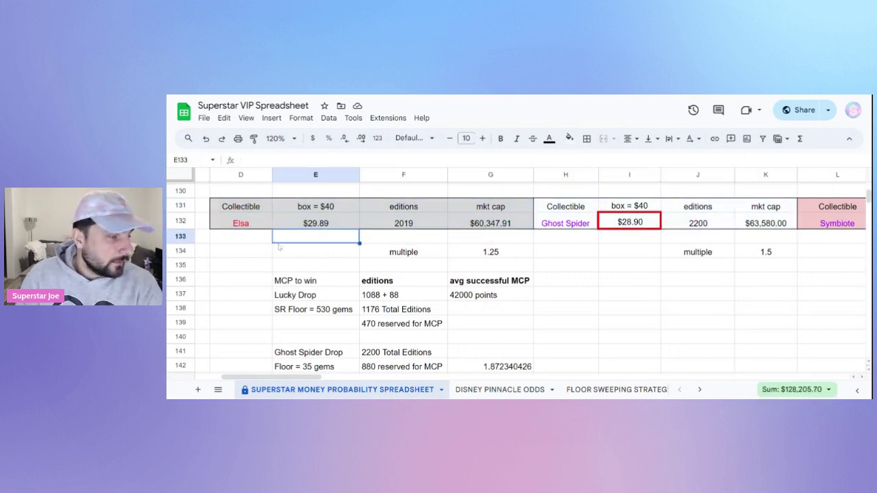
mouse_move(303, 229)
left_mouse_down()
mouse_move(270, 226)
mouse_move(309, 228)
left_mouse_up()
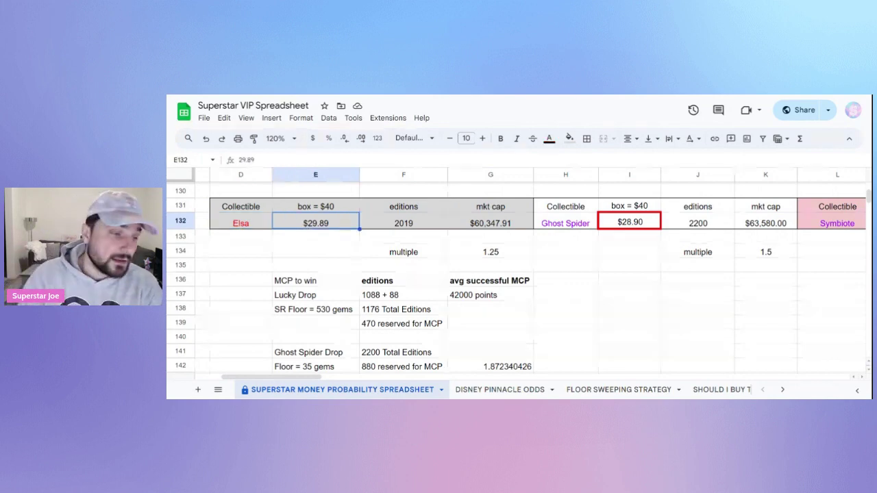
left_click(483, 225)
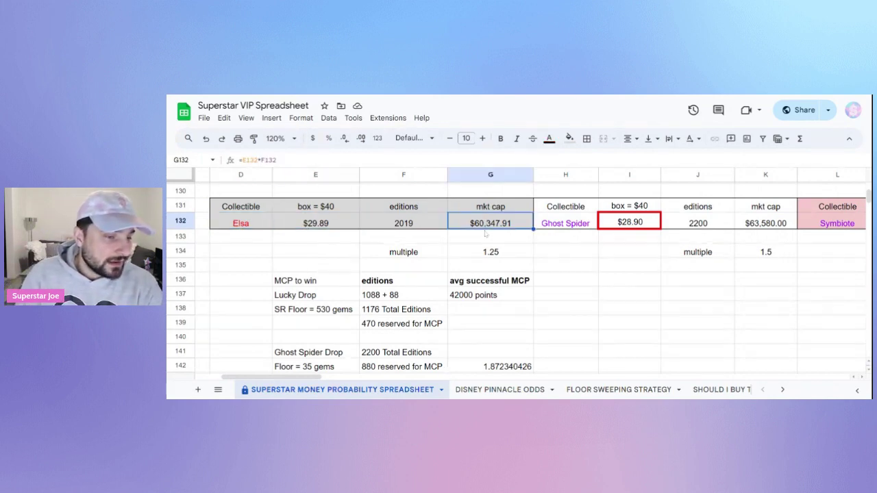
left_click(490, 254)
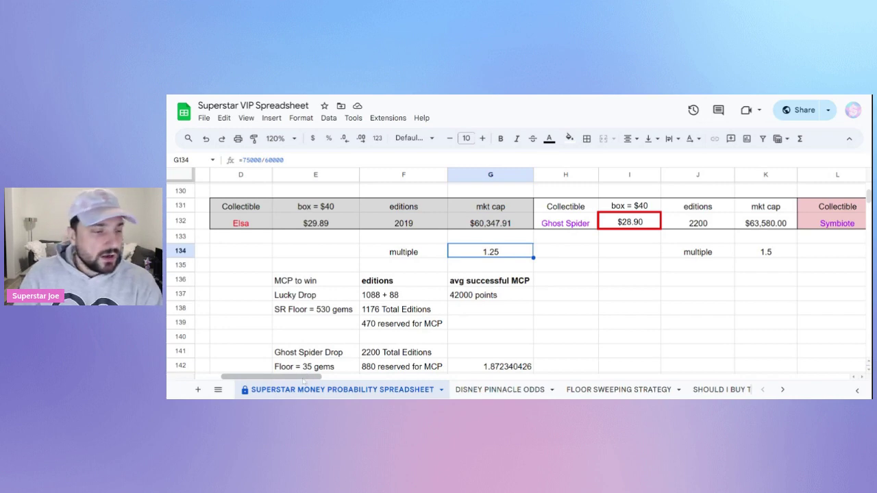
- Inspect the Ghost Spider price, its market cap formula and the box price heading above it
left_click_drag(302, 380, 348, 371)
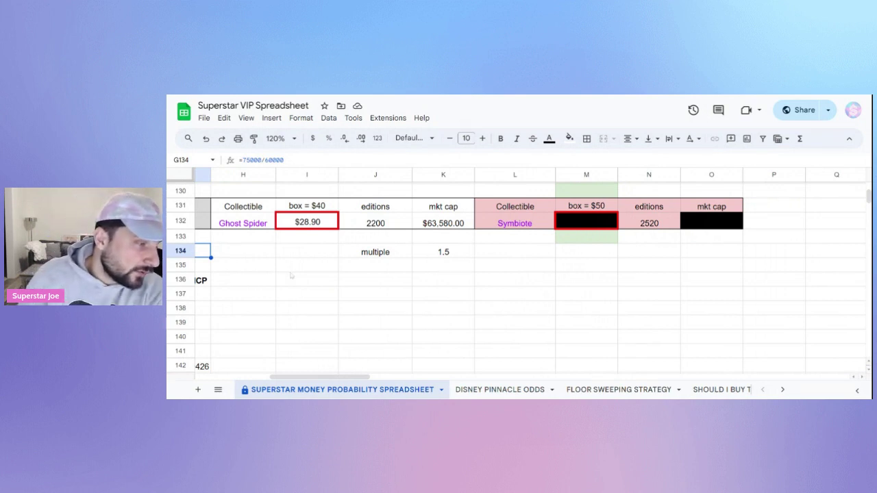
left_click(291, 267)
left_click(305, 223)
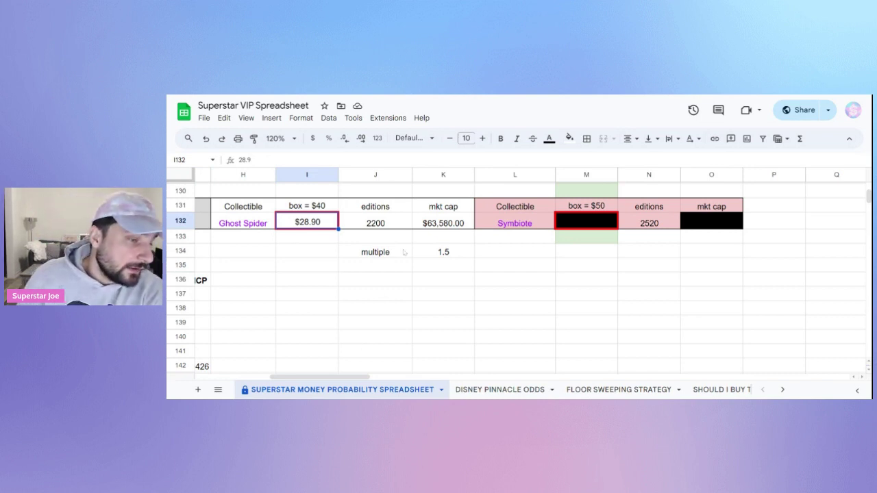
left_click(430, 227)
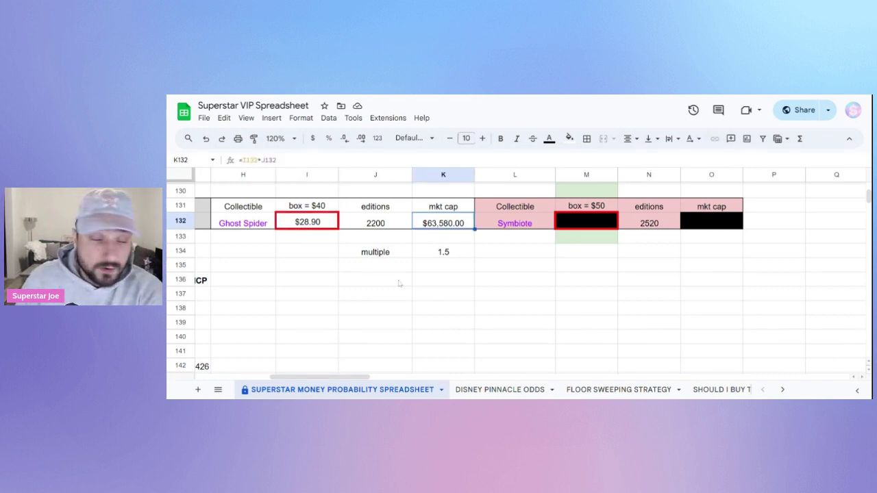
key("Left")
key("Left")
key("Up")
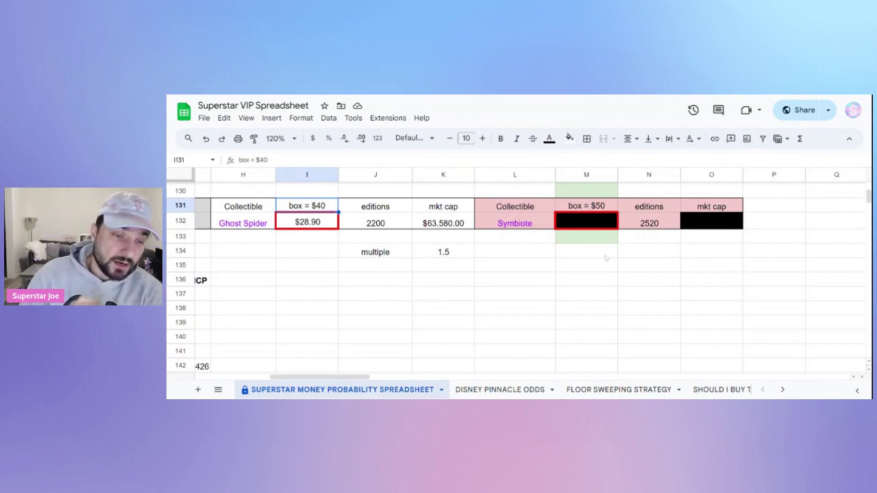
- Review Symbiote's editions and hidden market cap alongside the Ghost Spider multiple in K134
left_click(644, 223)
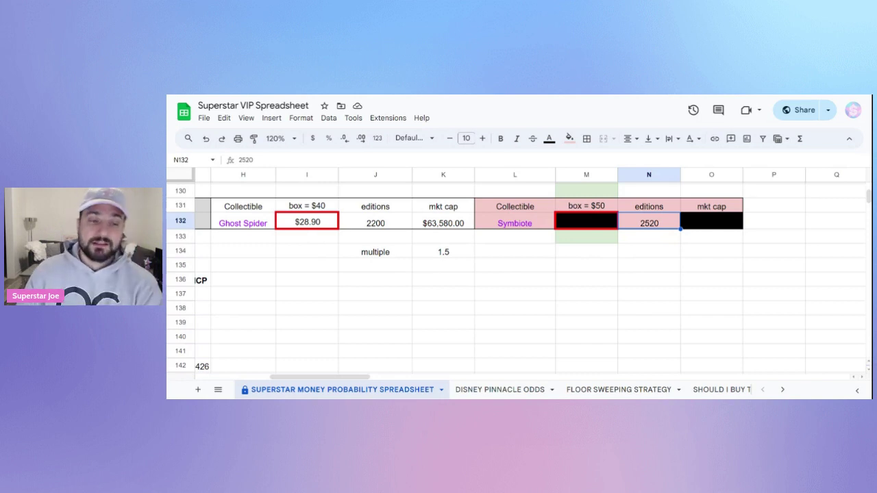
left_click(649, 294)
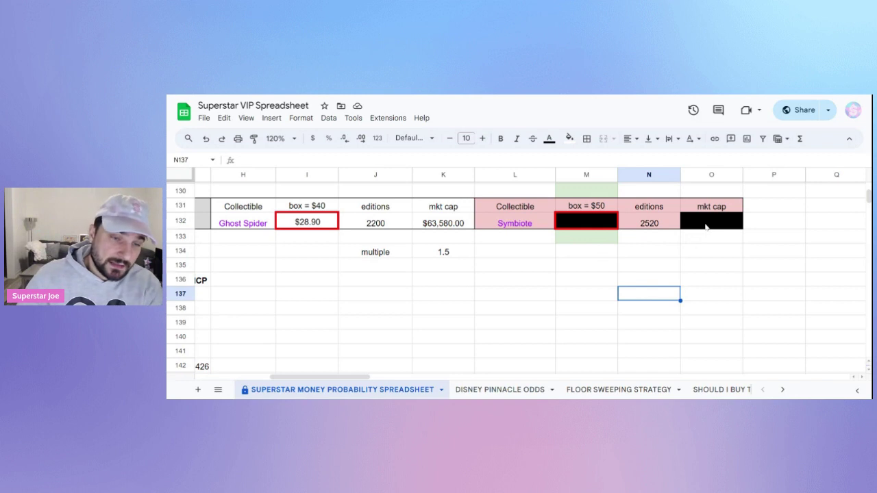
left_click(443, 255)
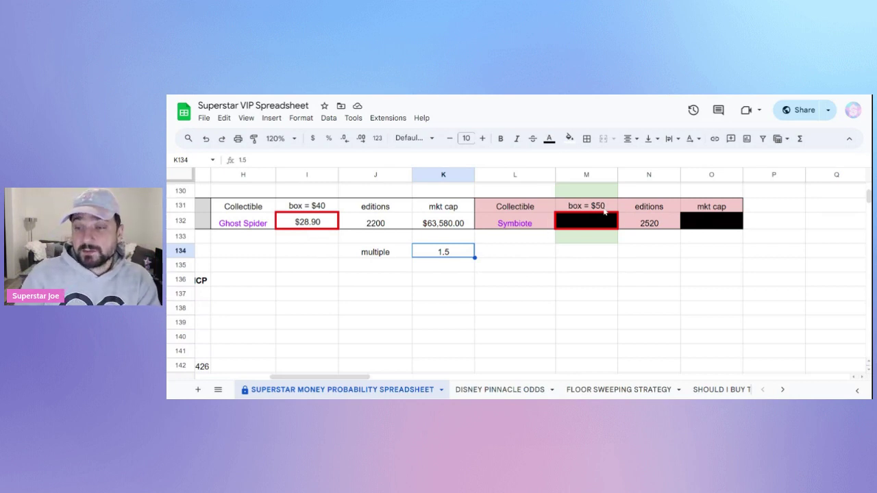
left_click(699, 225)
left_click(714, 259)
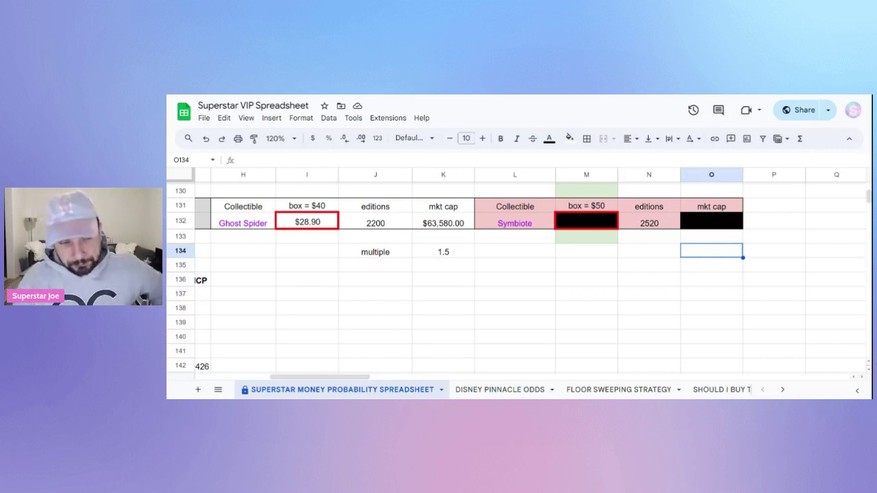
left_click(716, 239)
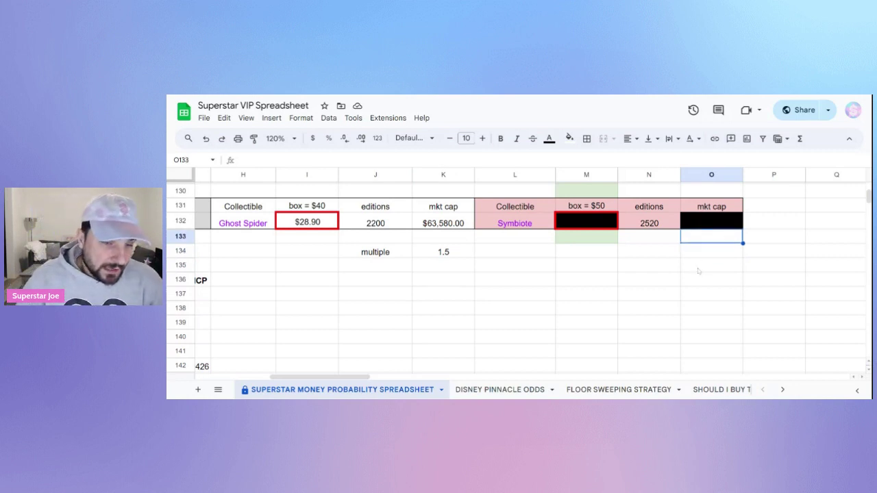
left_click(438, 255)
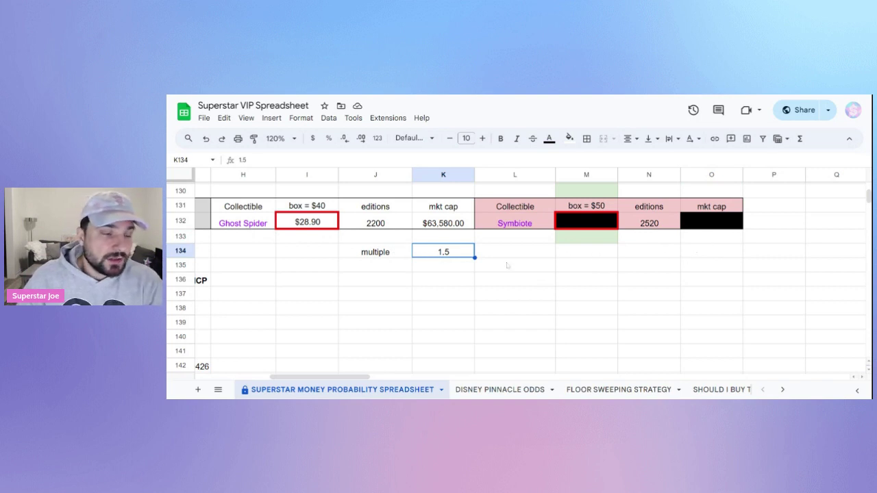
- Reveal Symbiote's market cap by changing the black fill of cell O132 to white
left_click(723, 230)
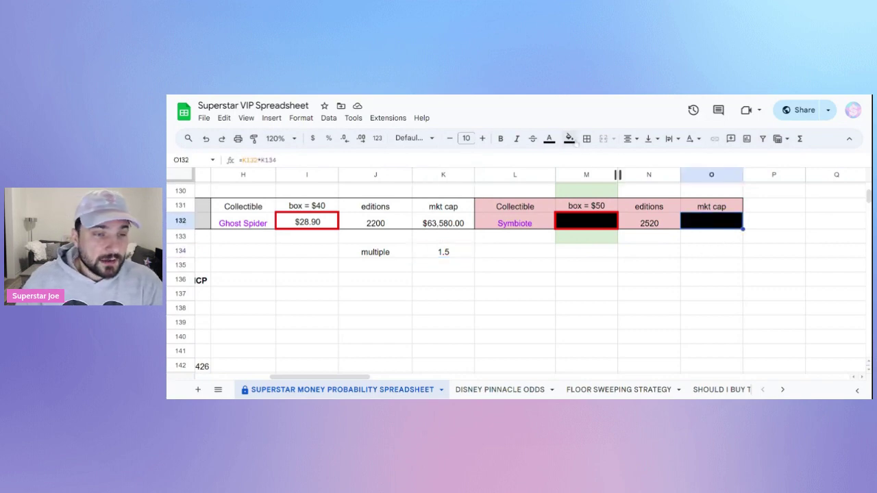
left_click(570, 138)
left_click(674, 174)
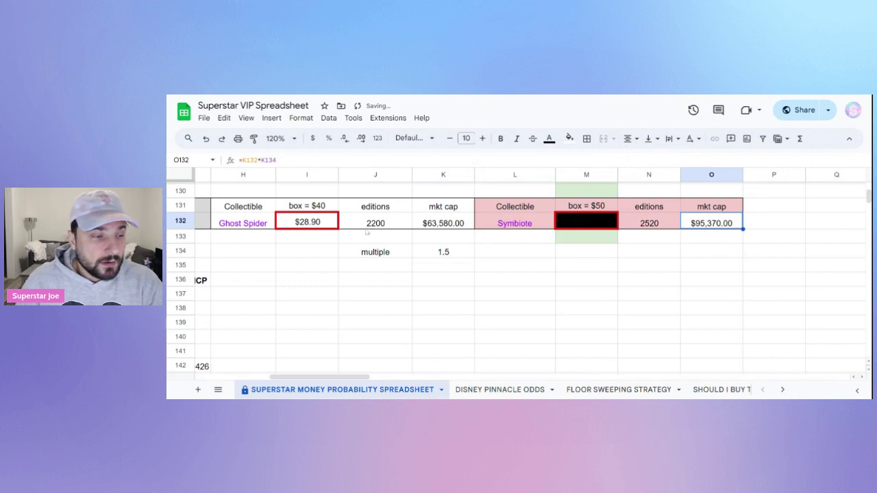
- Check which cells Symbiote's market cap formula in O132 refers to, leaving the formula as it is
left_click(450, 250)
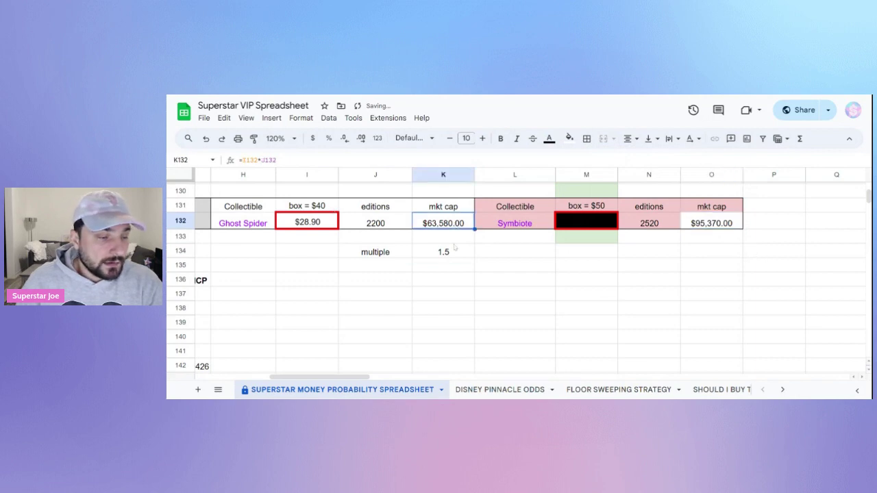
left_click(732, 228)
key("F2")
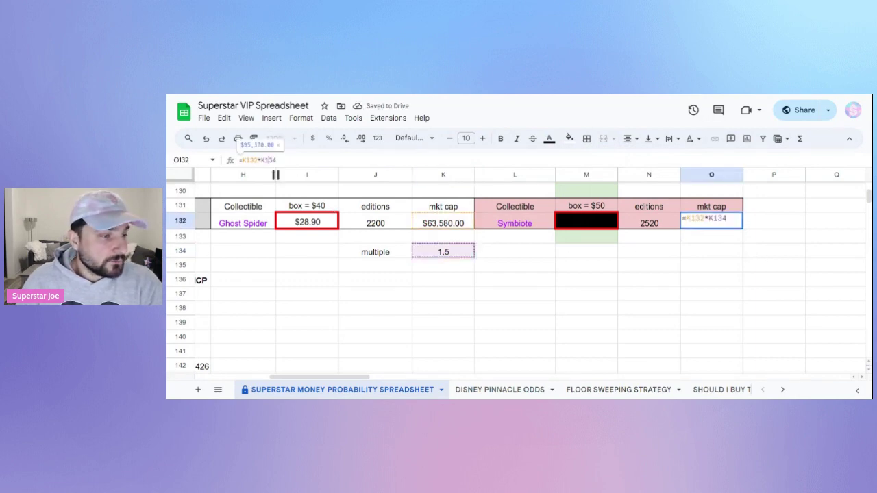
key("Escape")
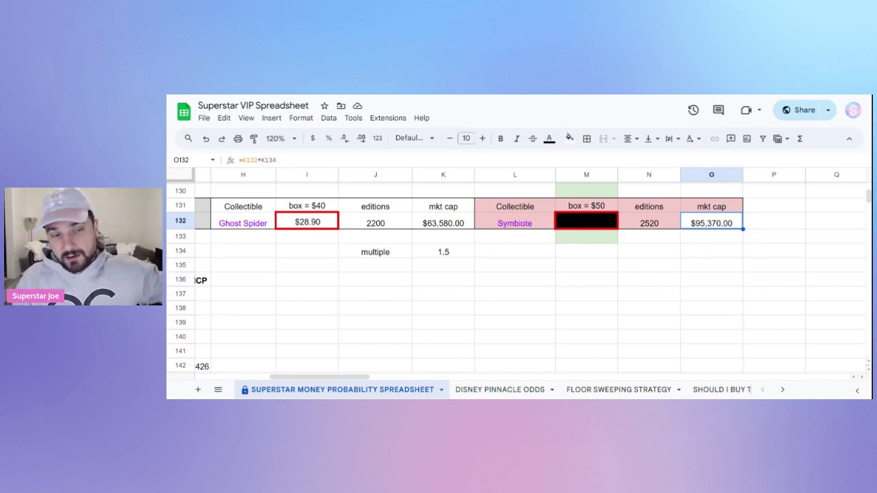
- Reveal Symbiote's price by changing the black fill of cell M132 to white
left_click(674, 278)
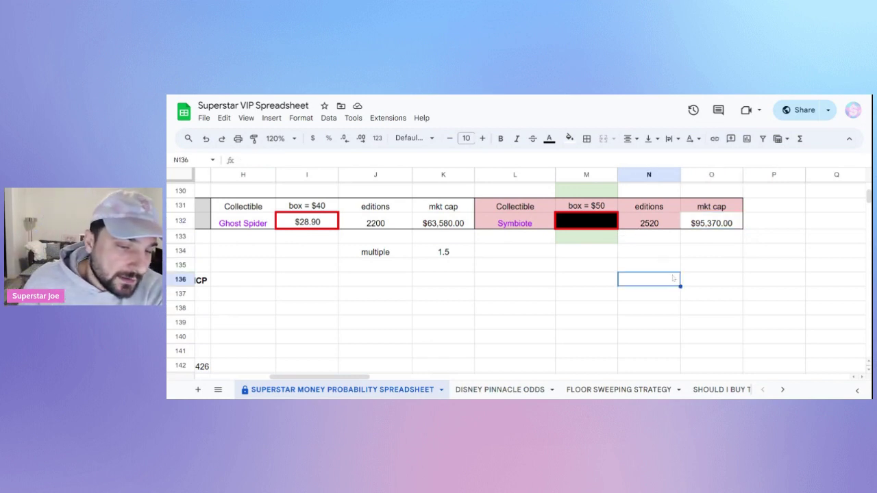
left_click(586, 223)
left_click(569, 138)
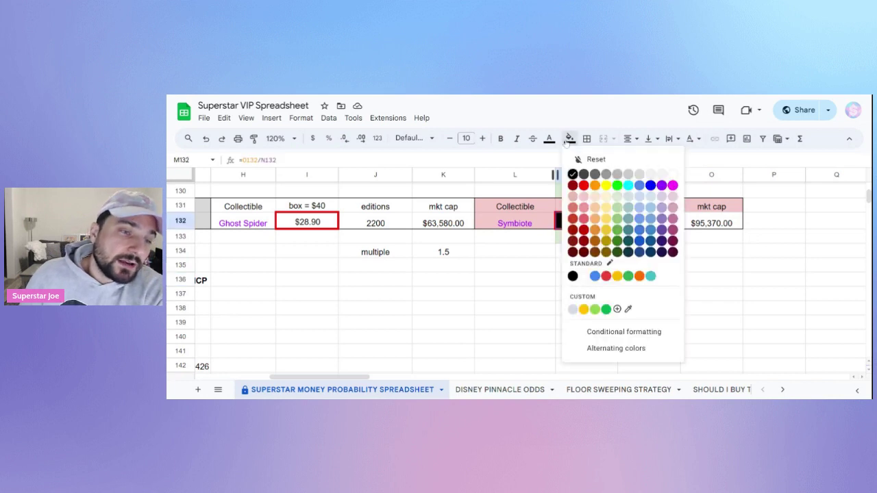
left_click(673, 176)
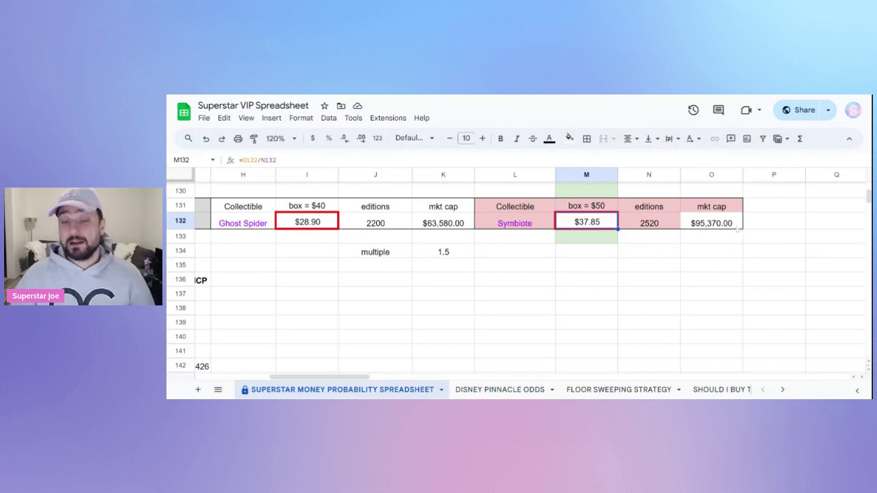
- Compare the formulas behind Symbiote's market cap and price with the Ghost Spider market cap and multiple
left_click(719, 227)
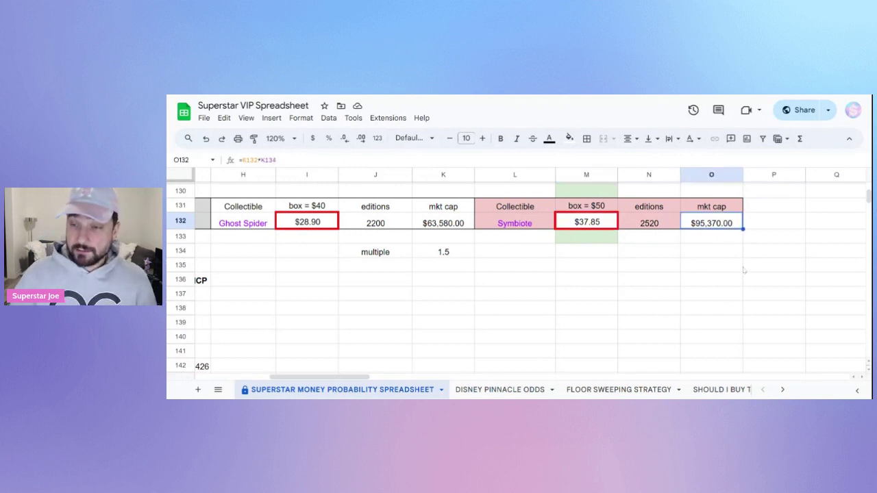
left_click(442, 252)
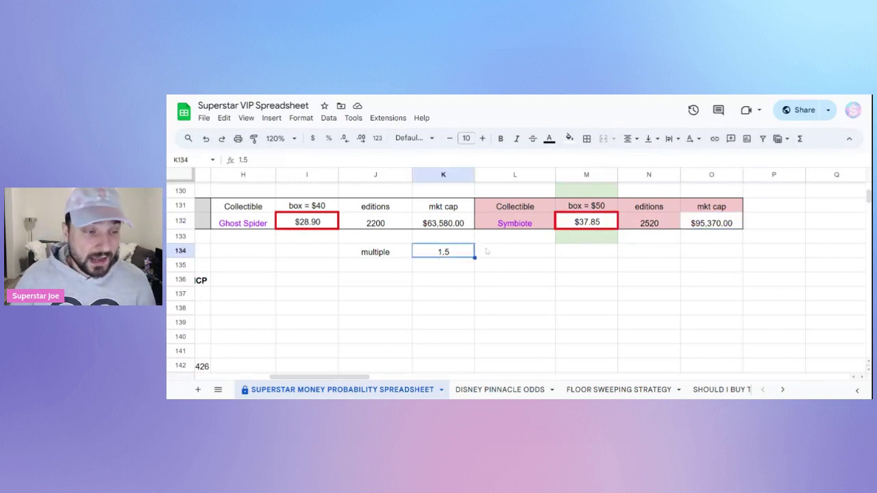
left_click(456, 228)
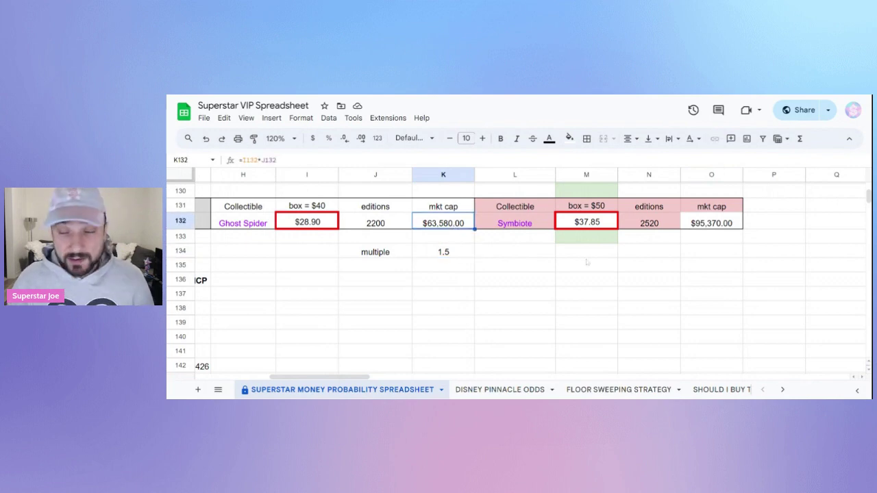
left_click(703, 226)
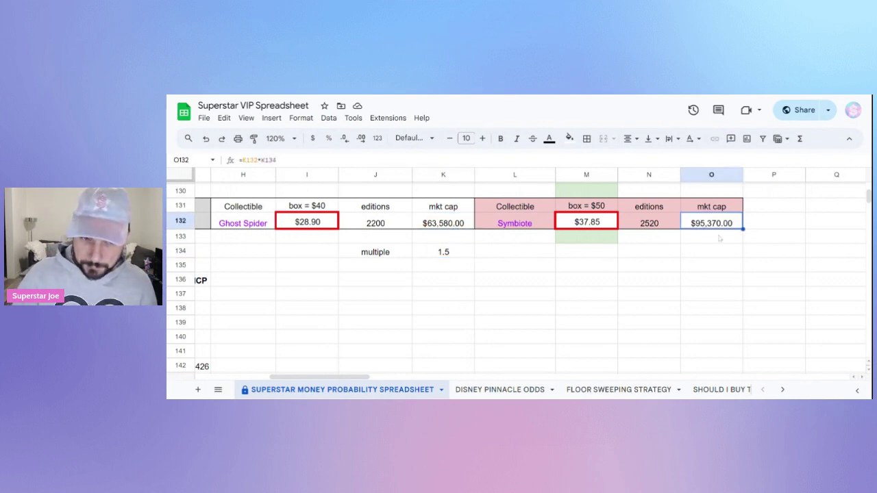
left_click(596, 227)
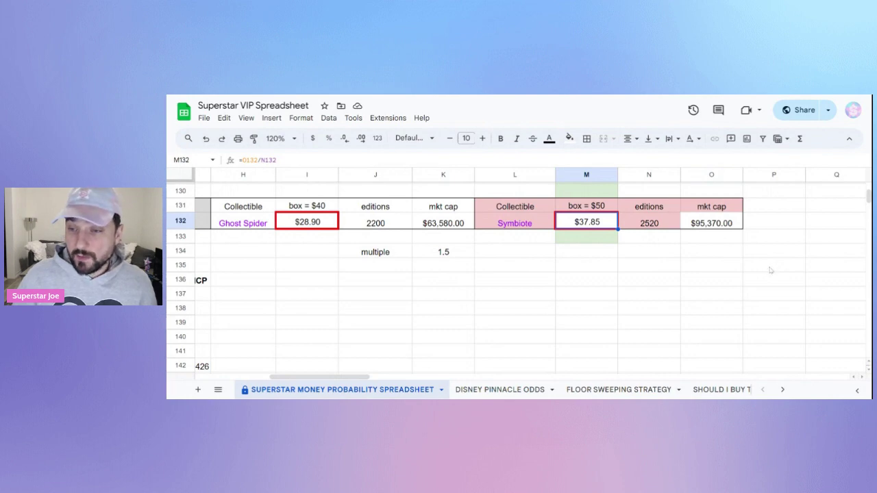
left_click(738, 258)
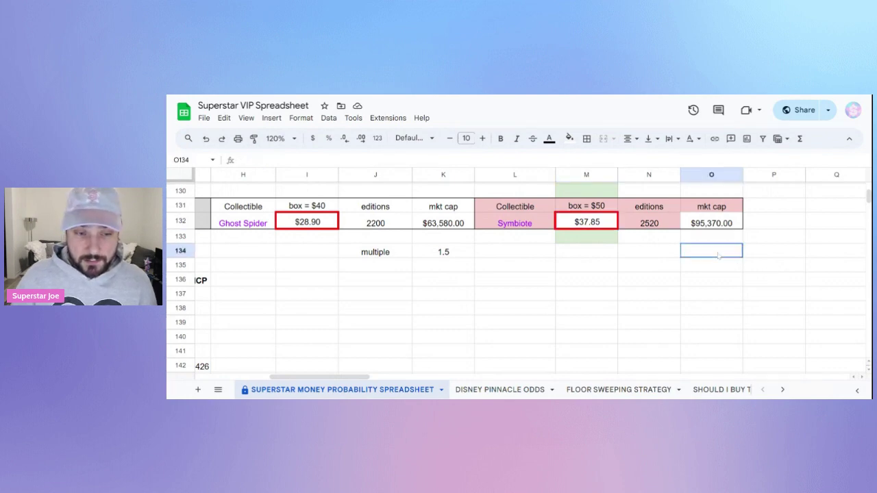
left_click(718, 227)
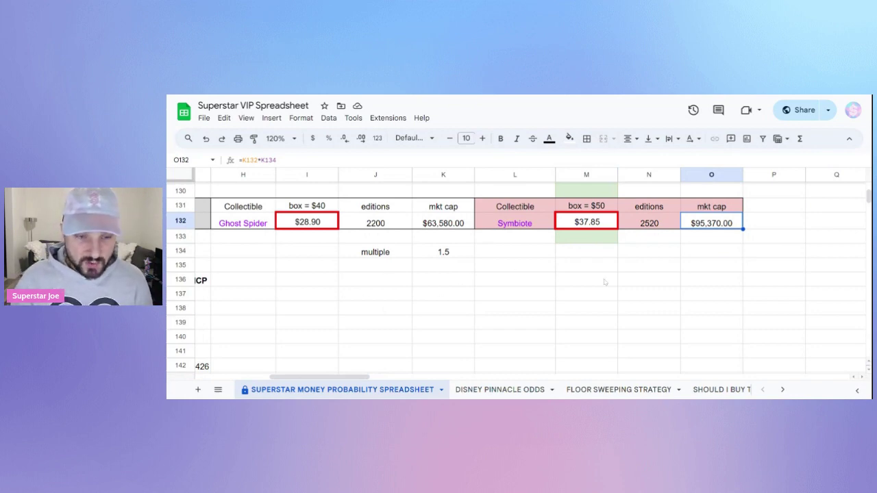
- Replace Symbiote's market cap formula in O132 with the fixed value 125000
left_click(716, 254)
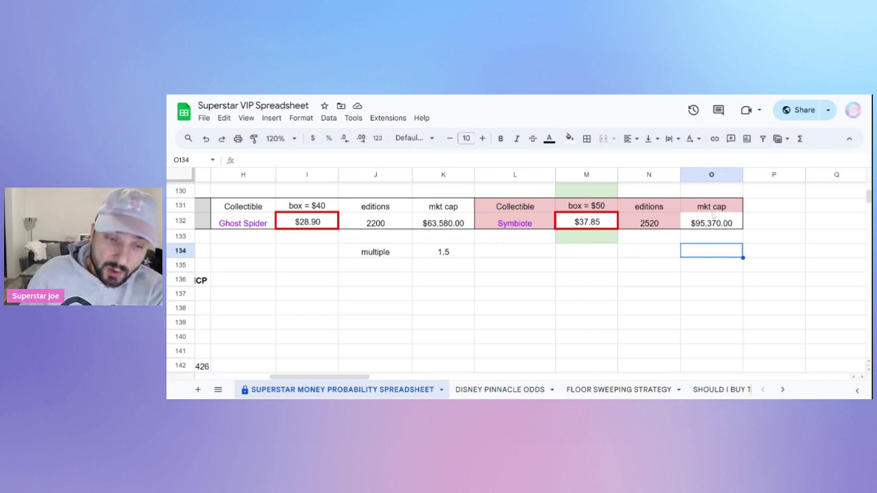
key("Up")
key("Up")
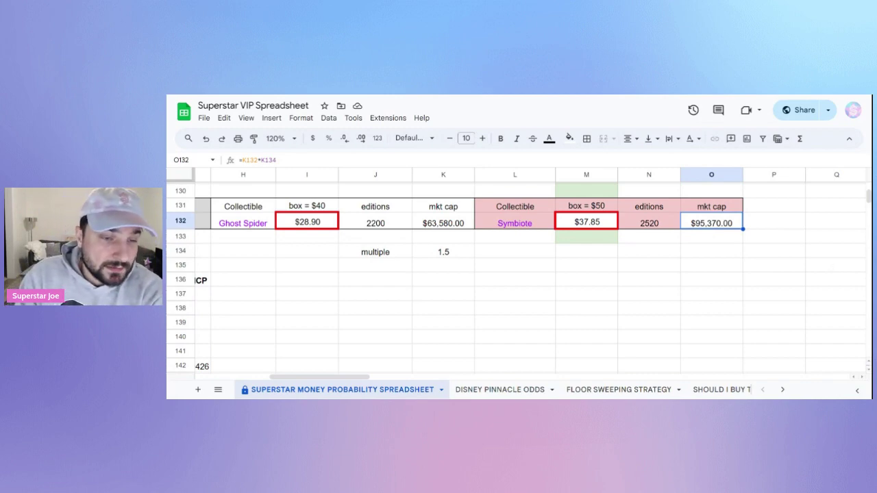
type("125000")
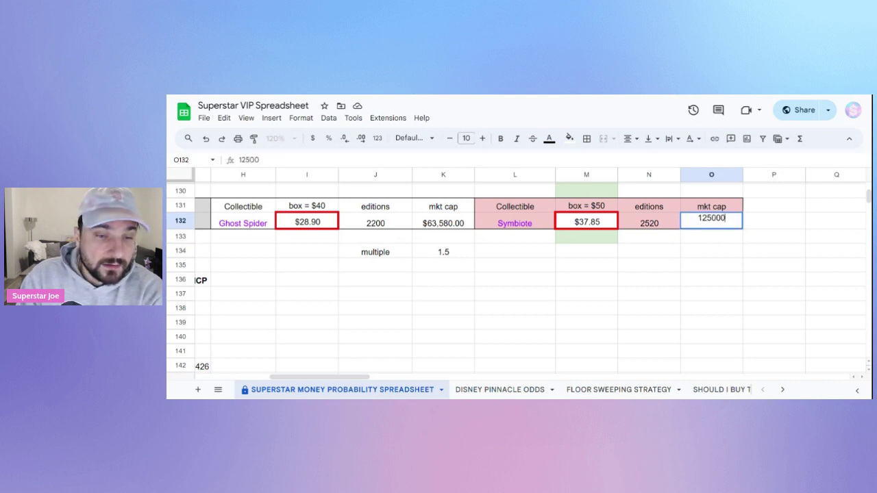
key("Return")
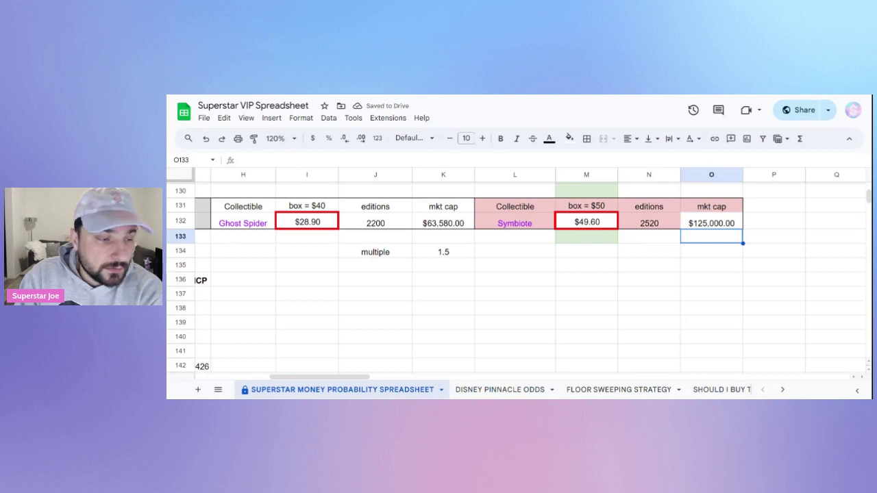
- Undo the fixed market cap entry in O132 to bring back Symbiote's market cap formula
left_click(712, 224)
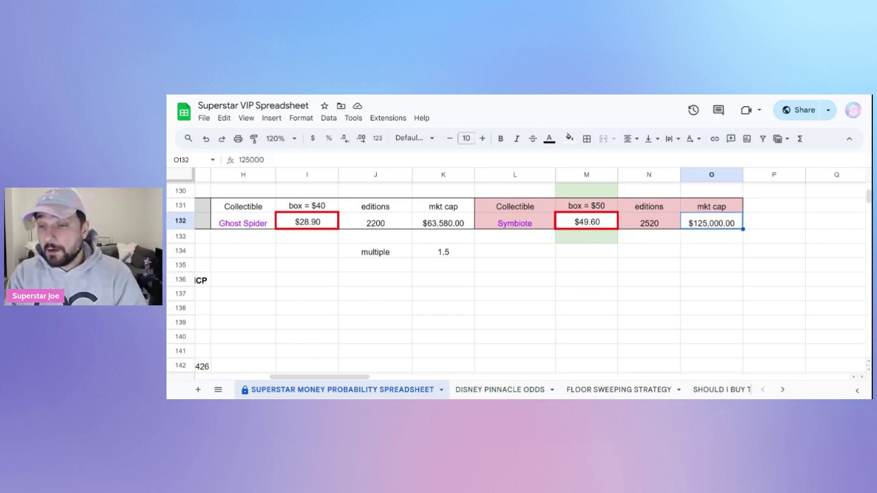
key("ctrl+z")
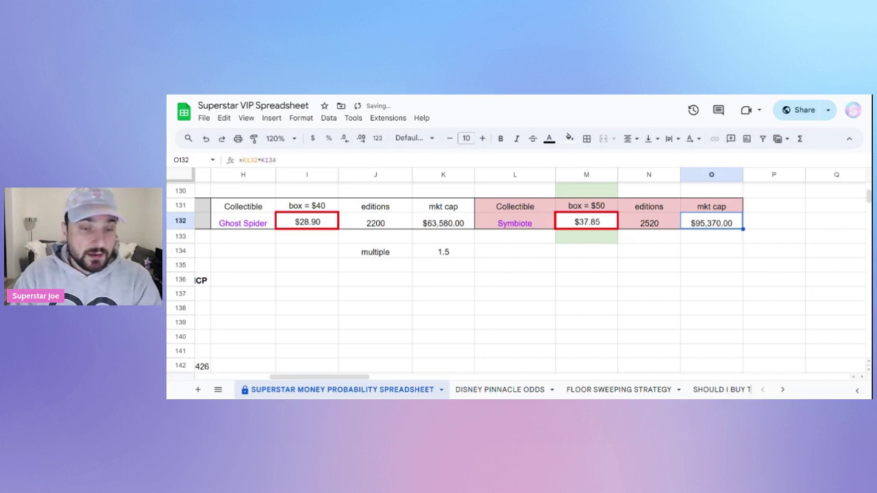
left_click(723, 271)
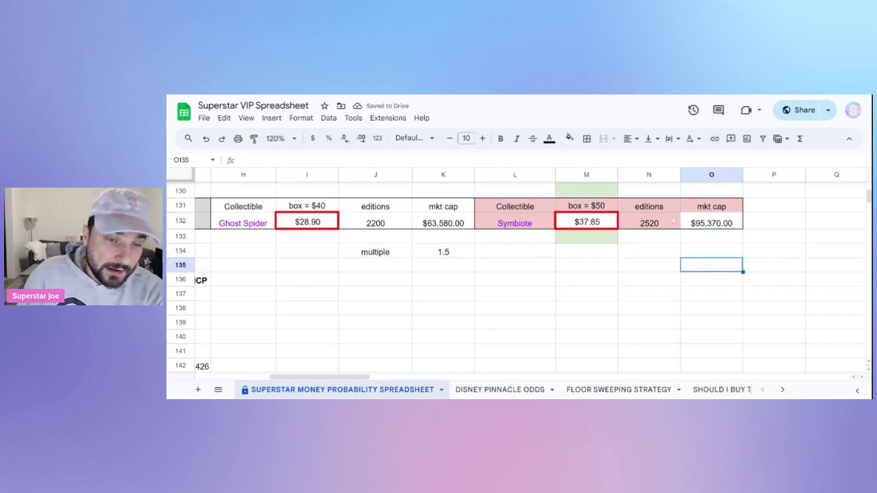
- Compare Symbiote's price and the formula behind it in M132 with Ghost Spider's price and box cost
left_click(703, 224)
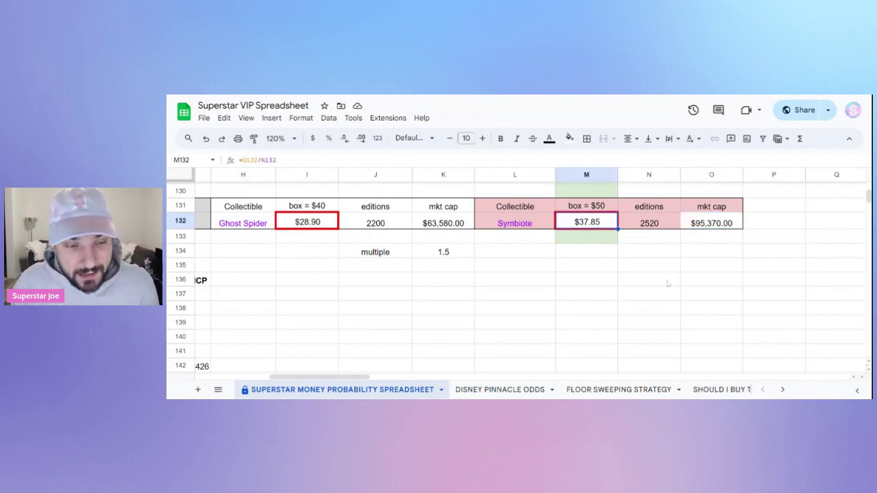
left_click(695, 281)
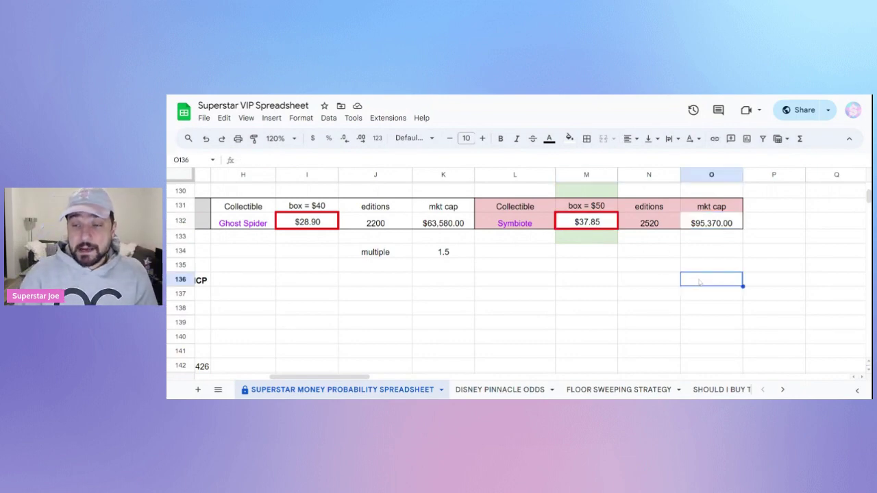
left_click(293, 223)
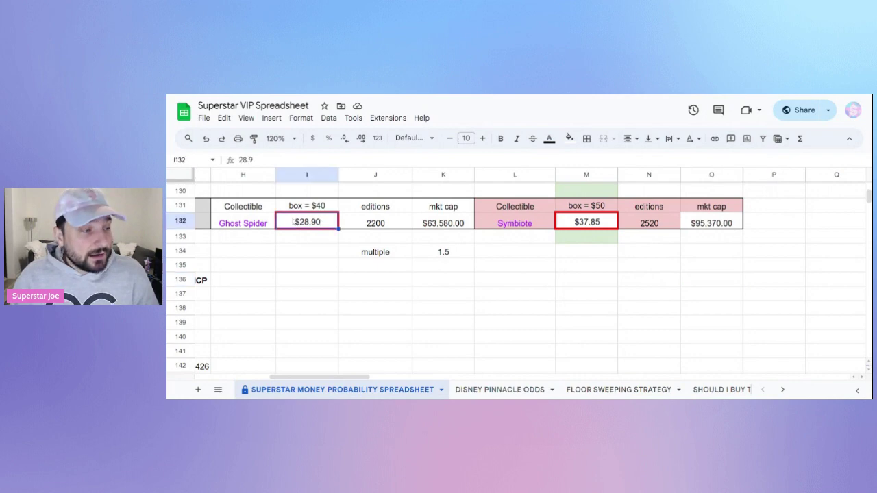
left_click(322, 213)
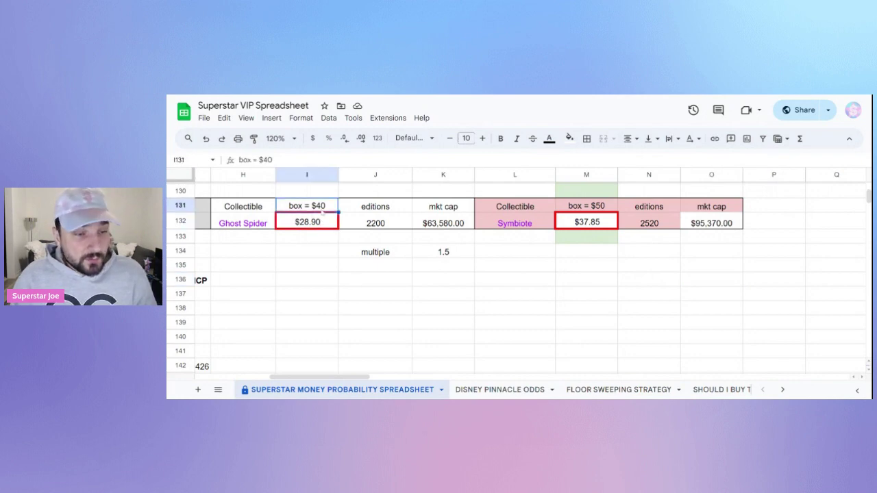
left_click(587, 224)
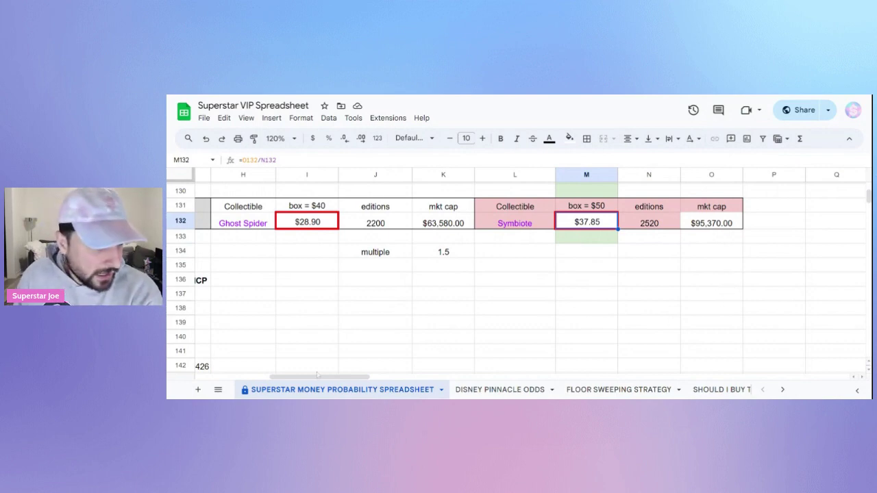
- Compare the Ghost Spider drop's predicted MCP points in row 143 with the actual points
scroll(319, 372, "left", 5)
scroll(323, 338, "down", 1)
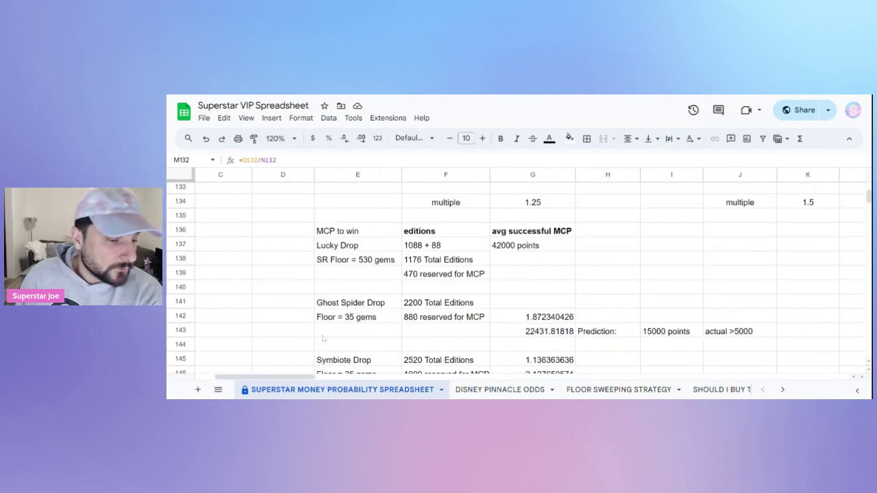
left_click(642, 332)
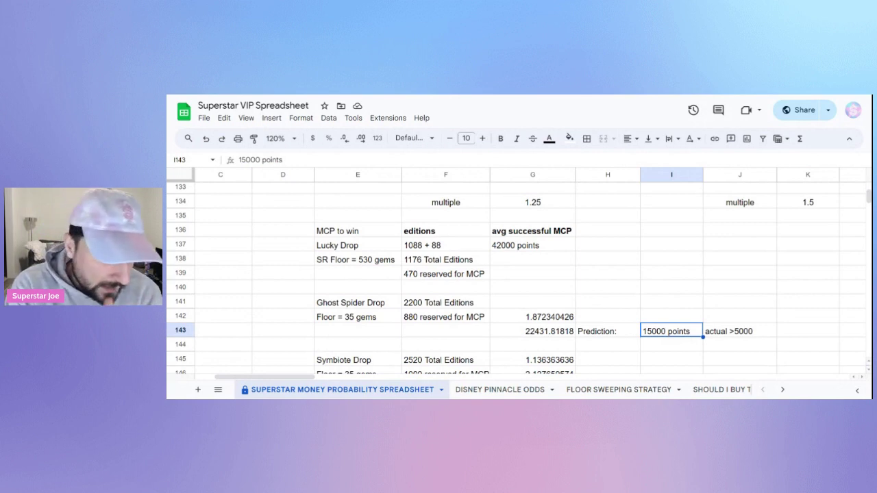
left_click(713, 332)
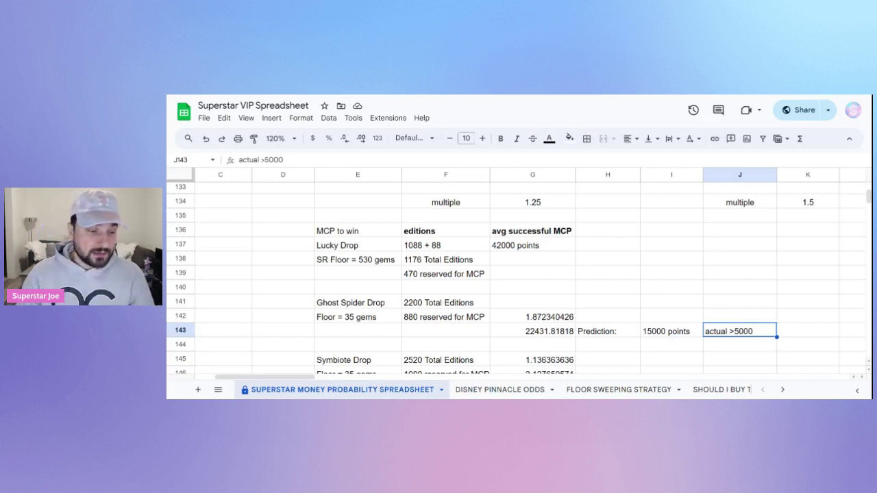
- Compare the editions reserved for MCP in the Ghost Spider and Symbiote drops, and examine the ratio formula in G145
scroll(698, 304, "down", 2)
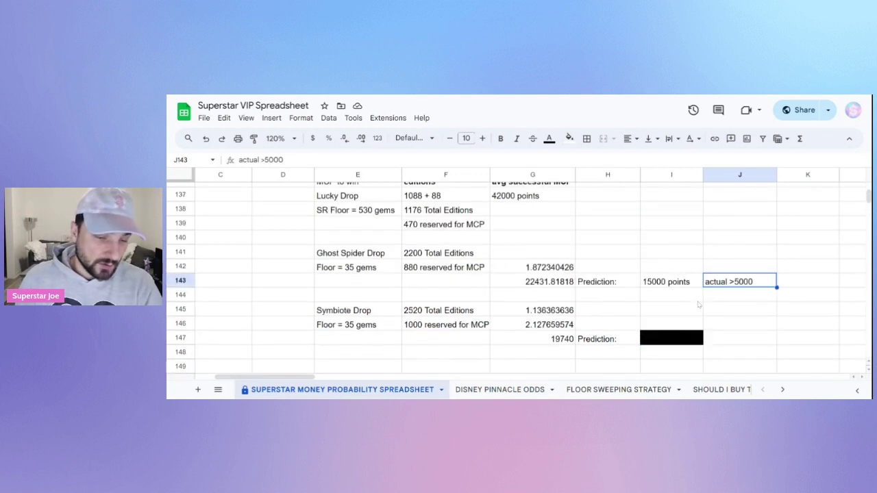
scroll(625, 302, "down", 2)
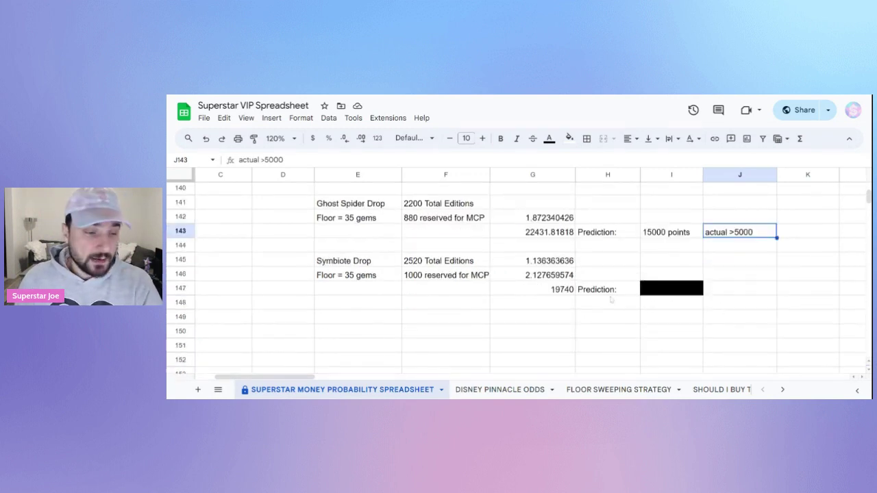
left_click(520, 263)
left_click(419, 219)
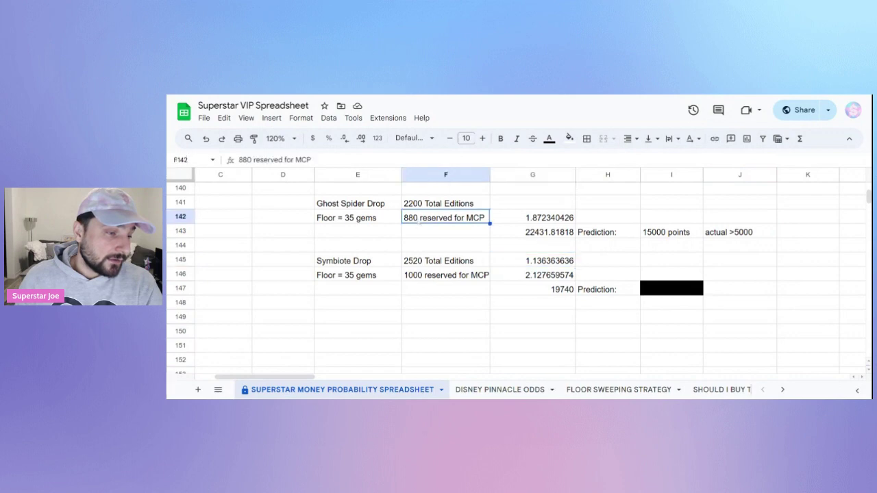
left_click(419, 278)
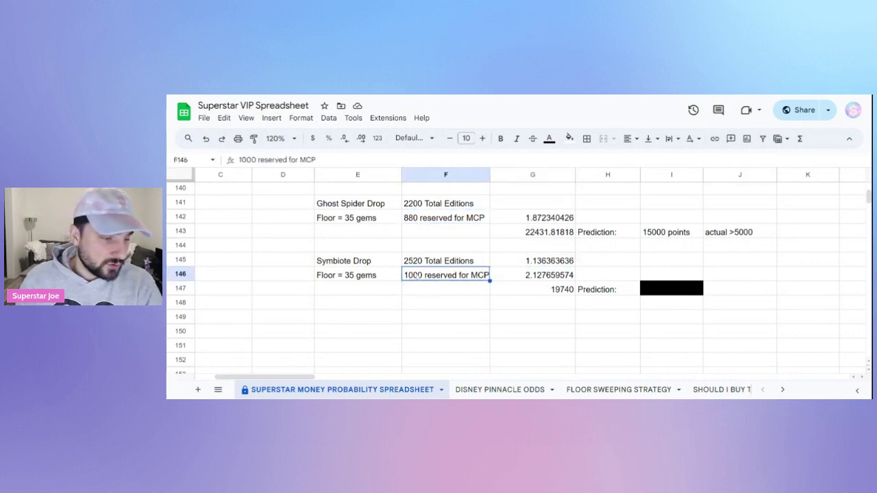
left_click(413, 224)
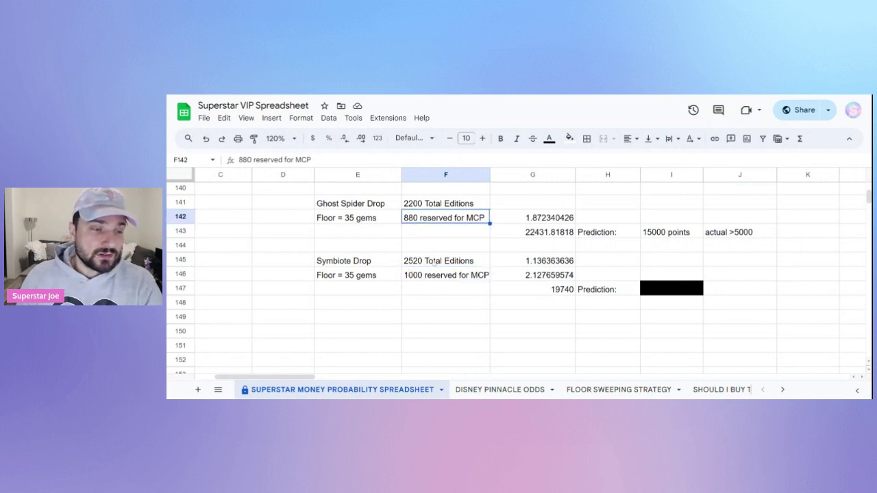
left_click(535, 260)
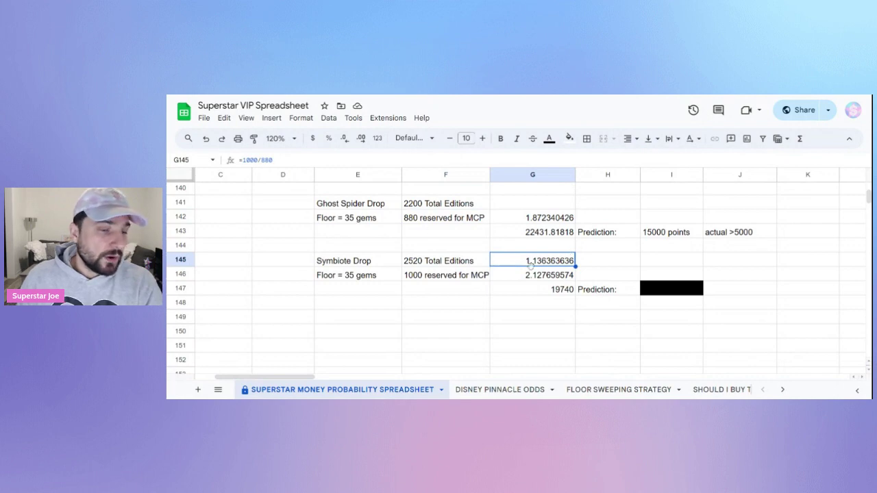
- Trace Symbiote's points estimate in G147 to the ratio in G146 and the Lucky Drop's average points, leaving the formulas as they are
scroll(548, 274, "up", 1)
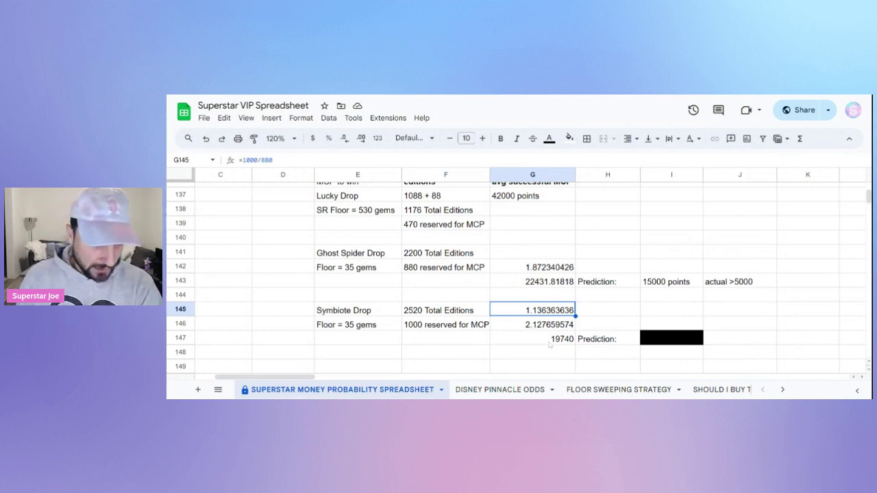
left_click(528, 327)
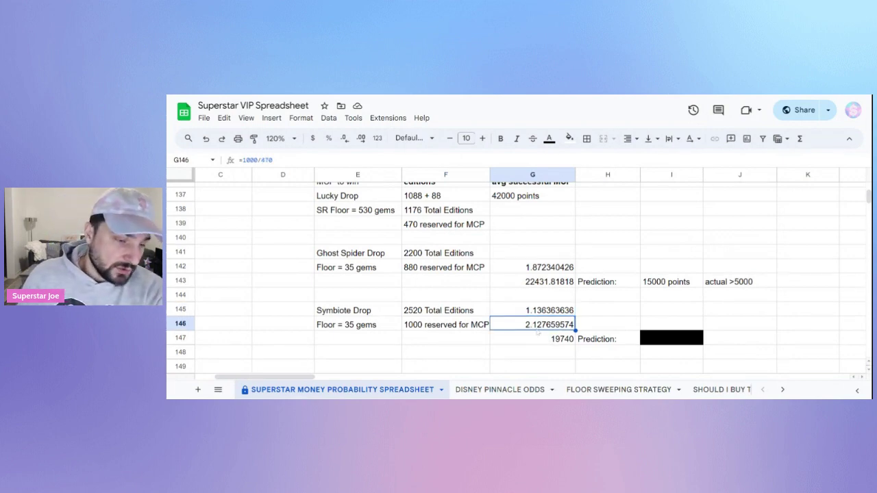
scroll(548, 335, "down", 1)
left_click(554, 291)
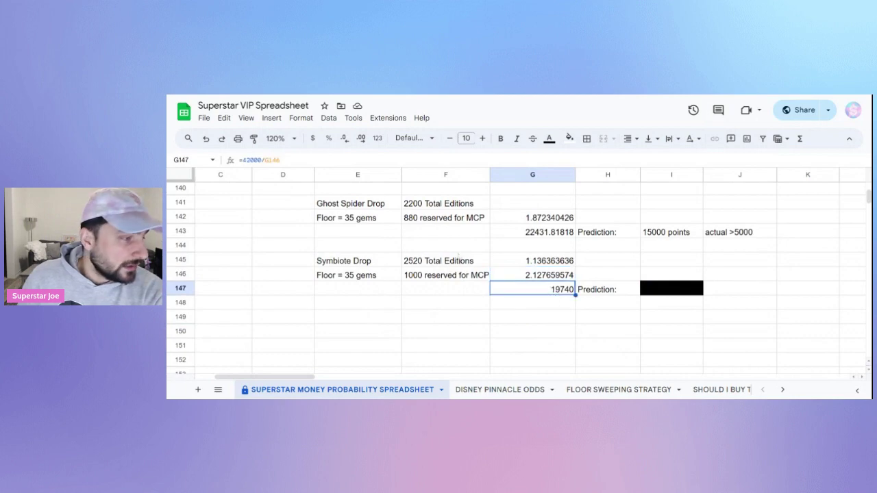
key("Return")
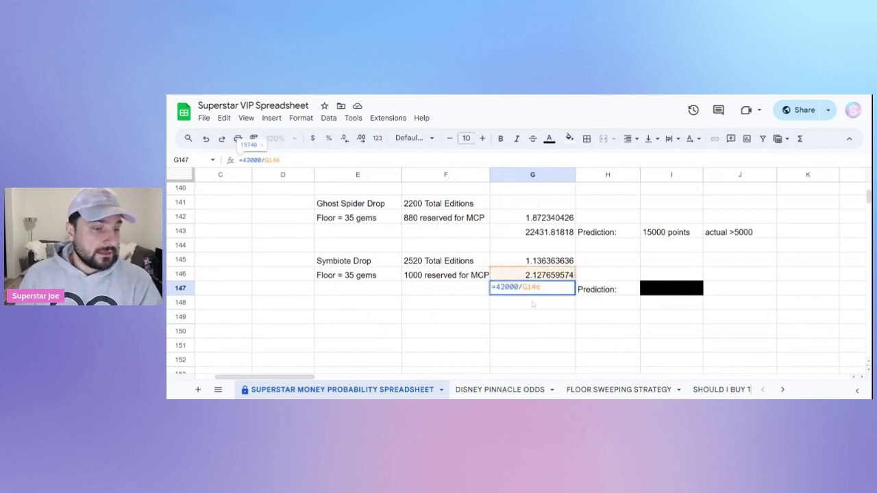
key("Escape")
left_click(539, 281)
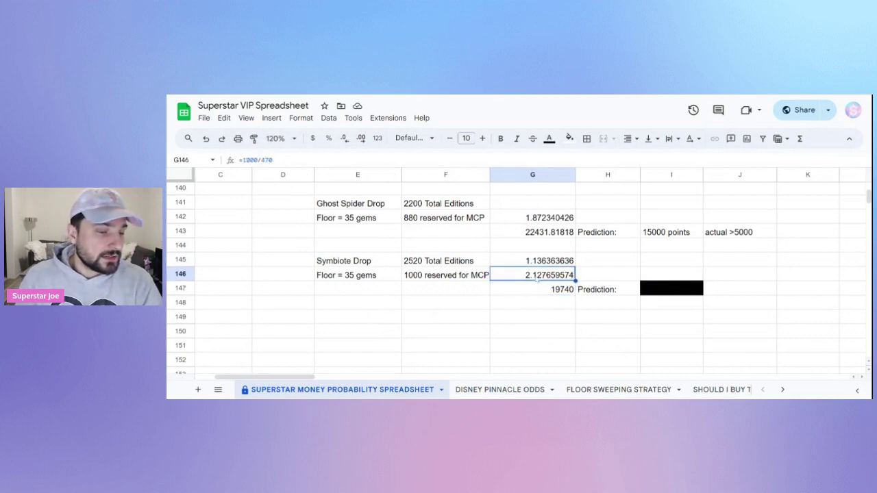
left_click(552, 292)
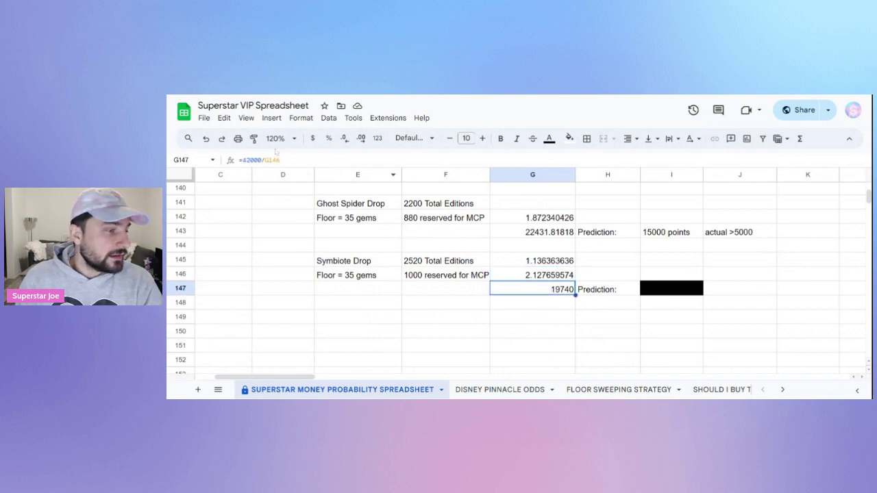
left_click_drag(280, 160, 267, 159)
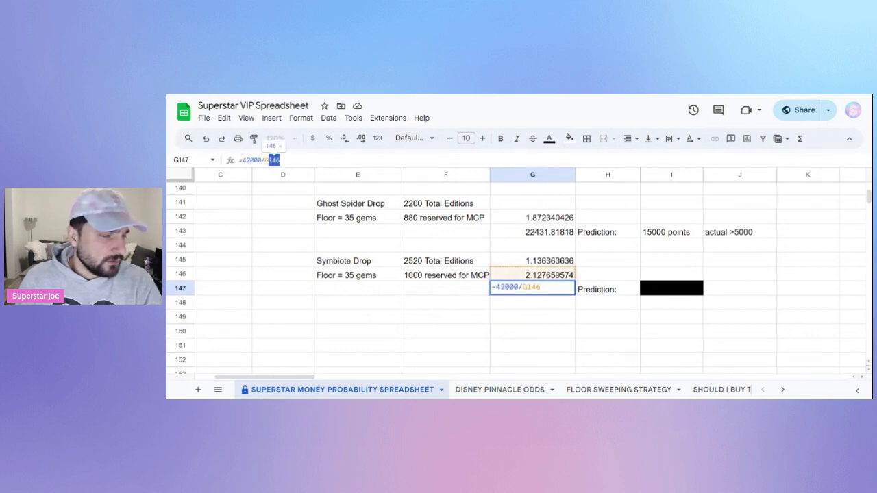
scroll(469, 244, "up", 2)
scroll(469, 245, "down", 1)
scroll(471, 247, "up", 1)
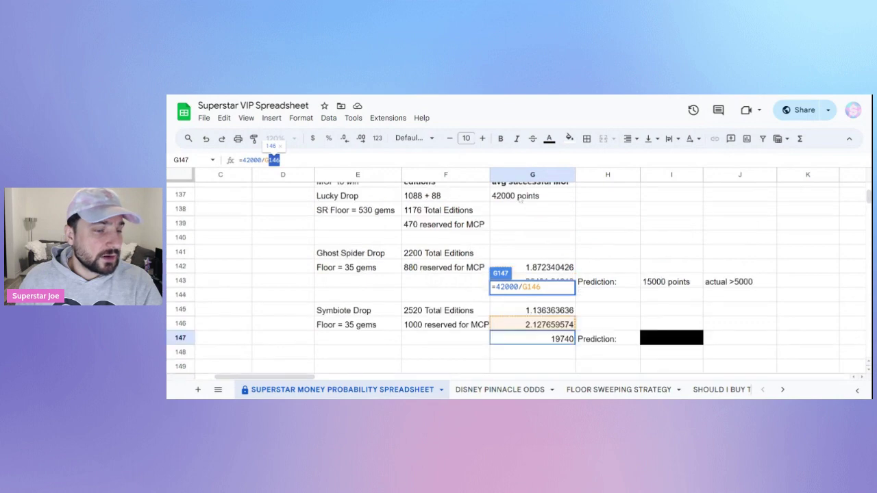
scroll(488, 265, "down", 1)
key("Return")
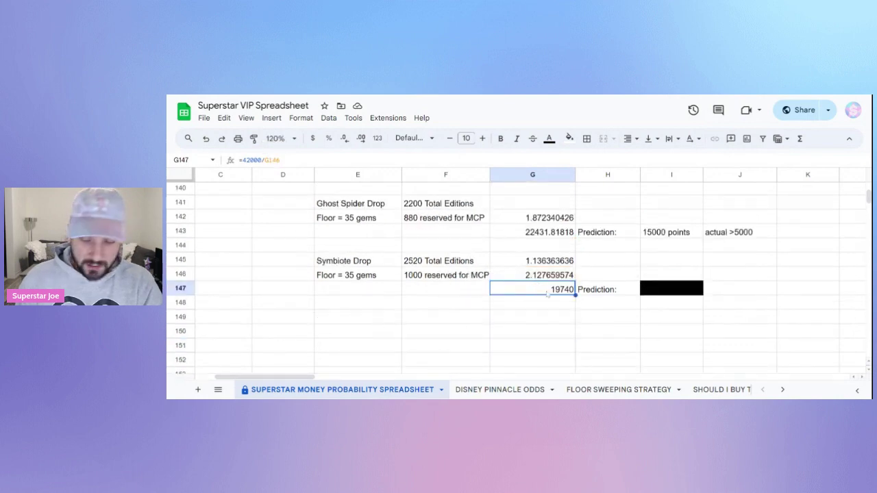
- Replace Symbiote's points estimate formula in G147 with =5000/G145
type("=5000/")
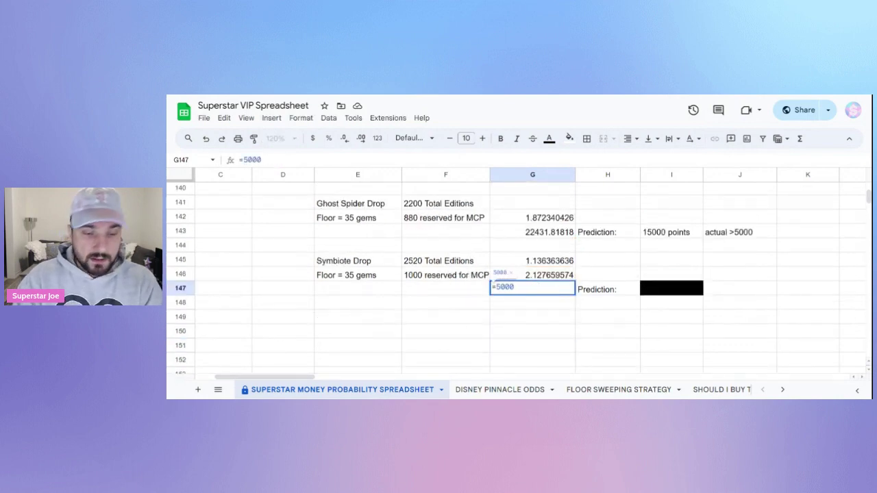
left_click(523, 261)
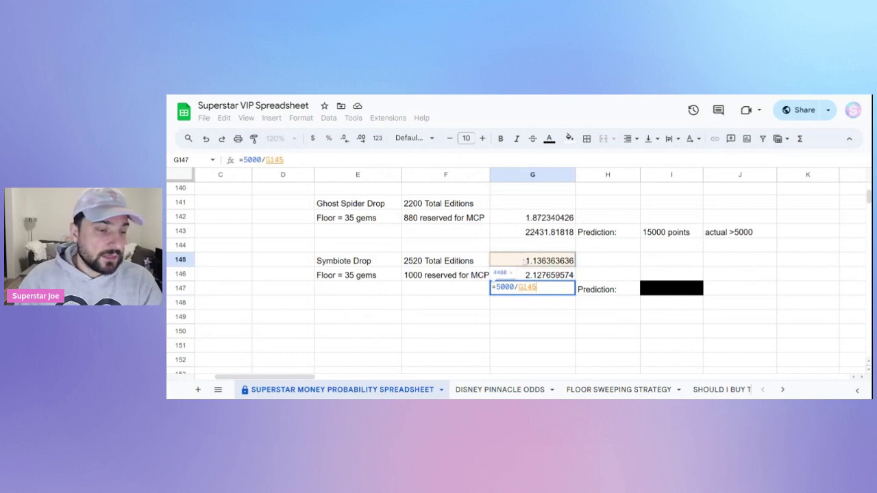
key("Return")
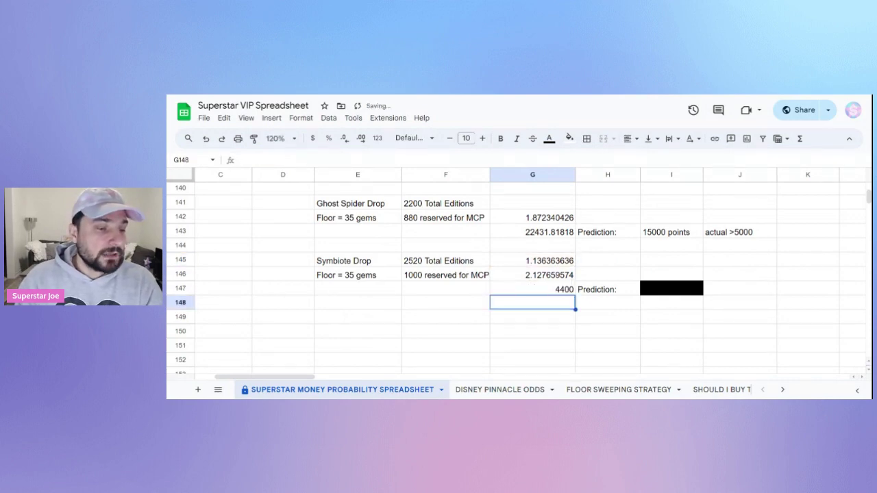
- Check the new formula in G147 against the earlier drops' MCP figures, leaving it as it is
scroll(566, 291, "up", 2)
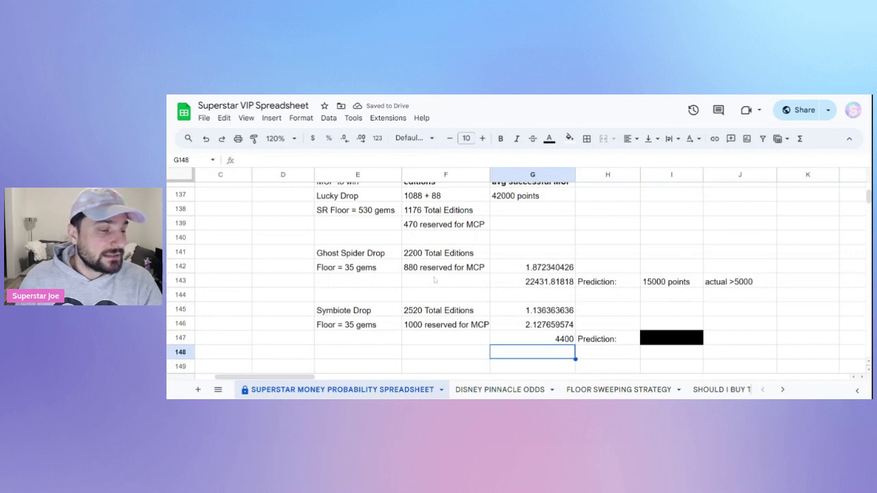
scroll(438, 281, "up", 2)
scroll(491, 288, "down", 4)
left_click(558, 289)
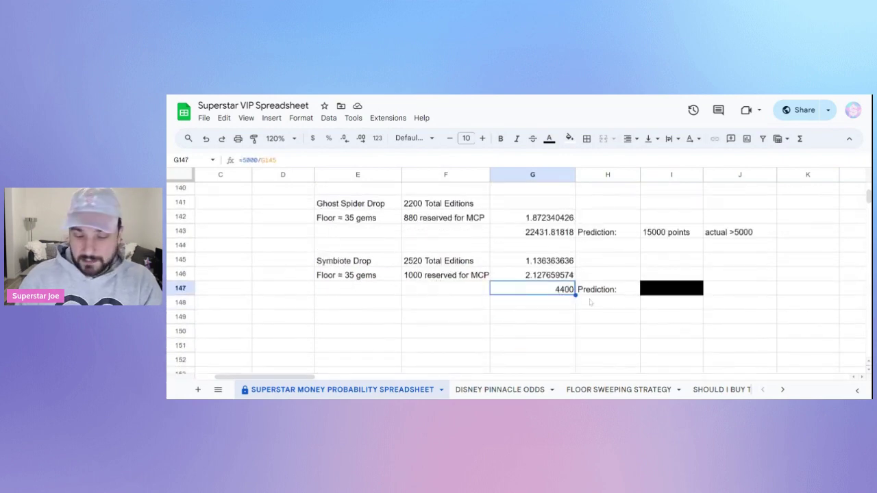
left_click_drag(273, 159, 240, 159)
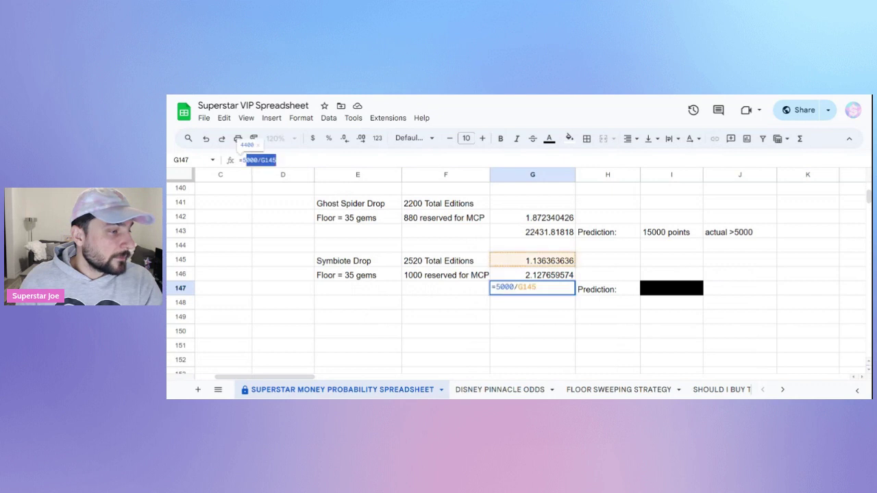
key("Escape")
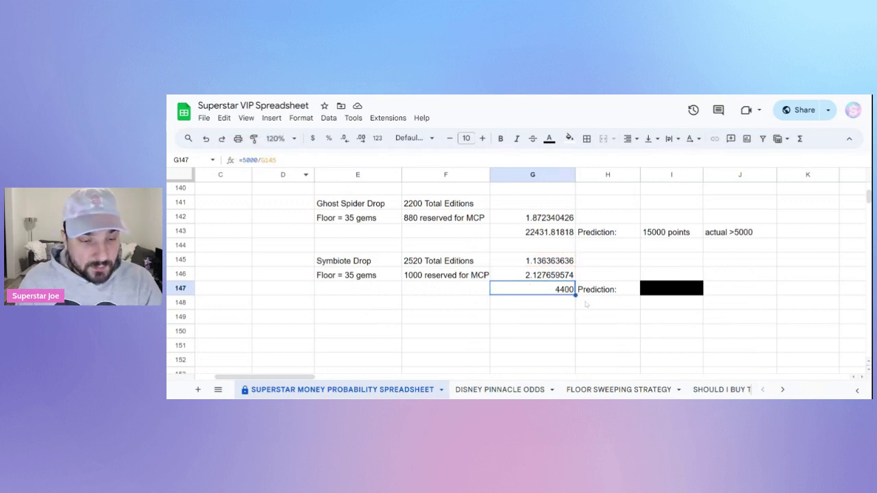
- Reveal Symbiote's points prediction by changing the black fill of cell I147 to white
left_click(692, 293)
left_click(569, 139)
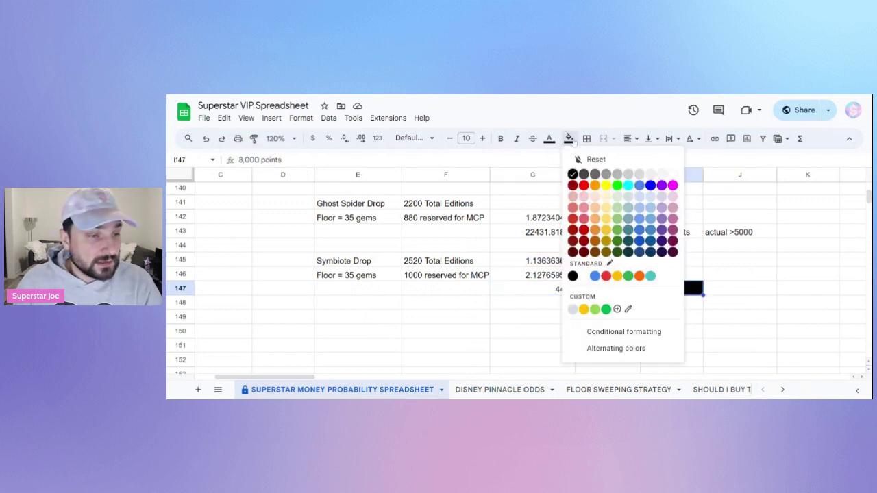
left_click(675, 176)
left_click(753, 278)
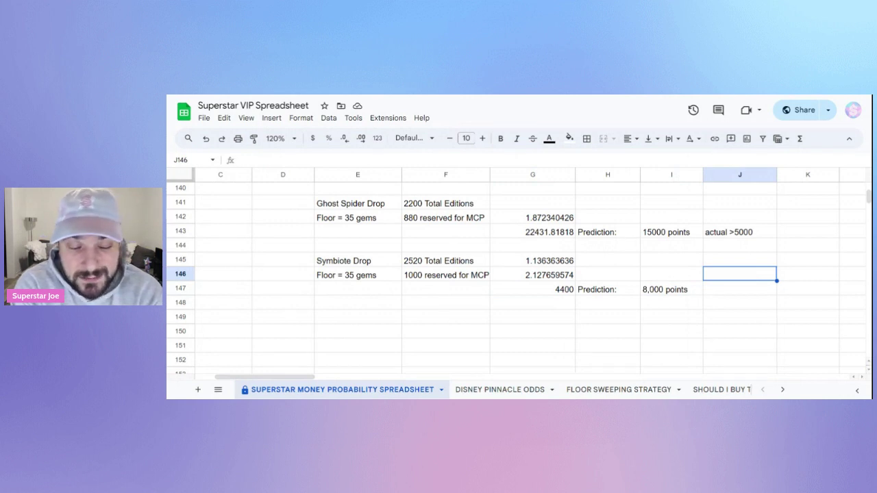
scroll(755, 278, "up", 5)
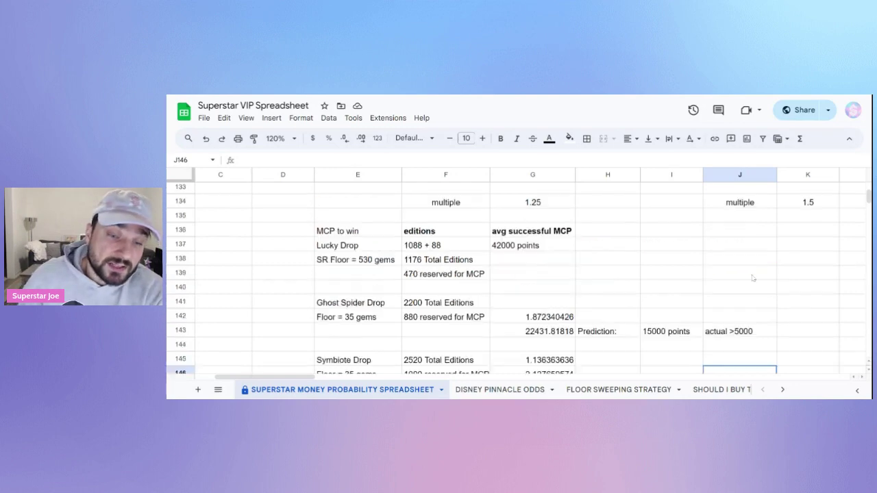
scroll(754, 278, "down", 5)
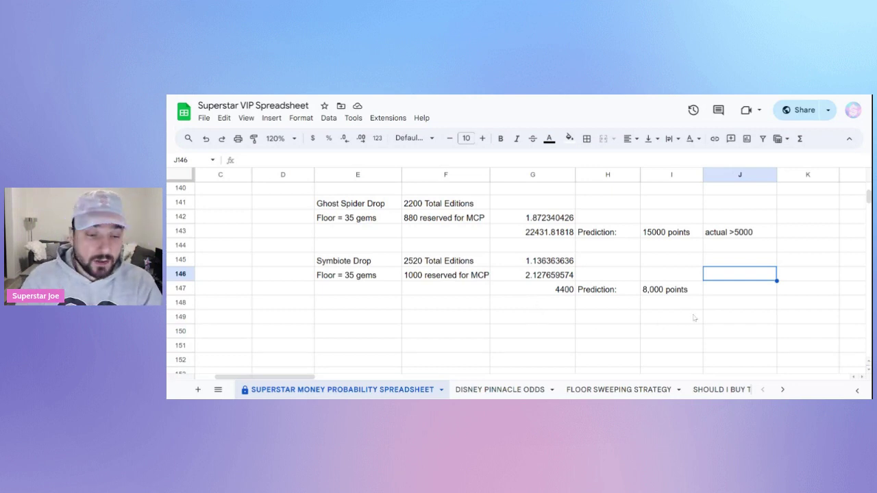
scroll(717, 318, "up", 2)
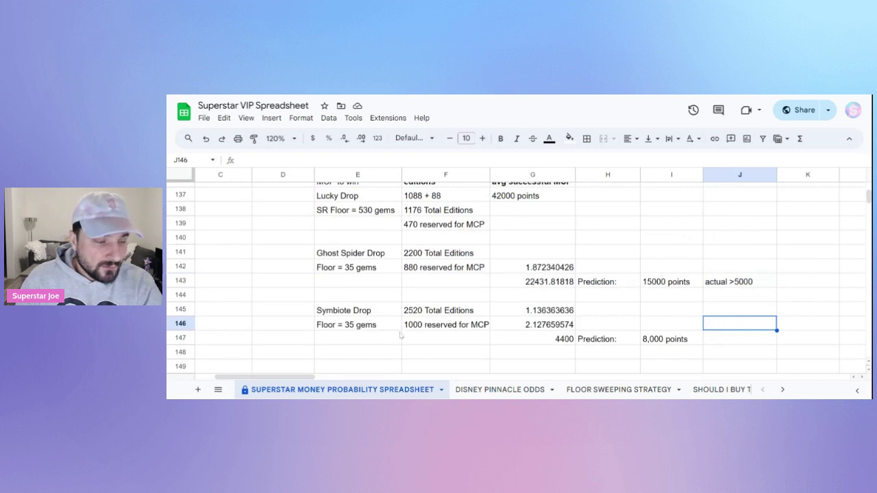